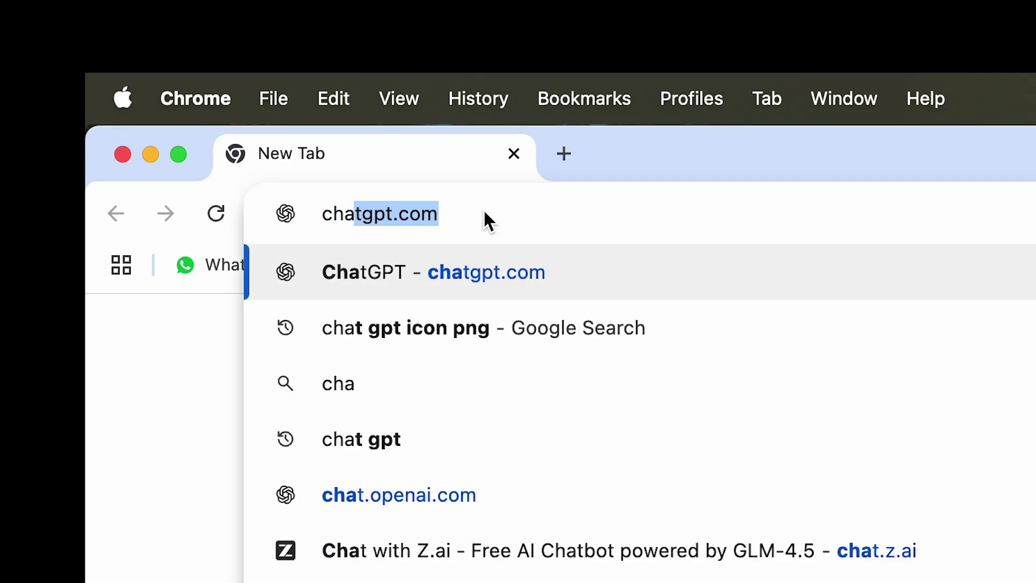
text(t.openai)
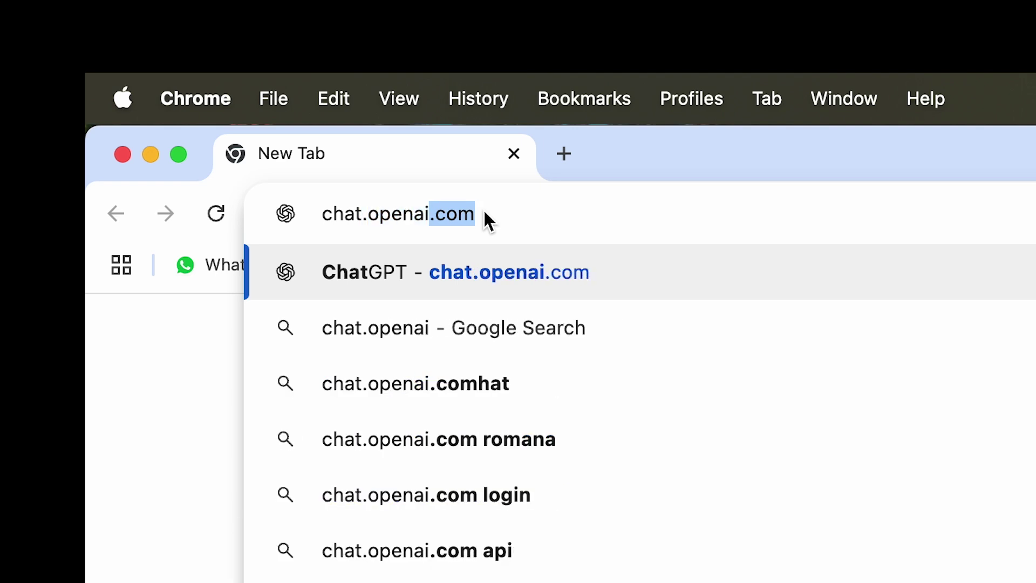
text(.com)
- Load chat.openai.com in Google Chrome
key(Return)
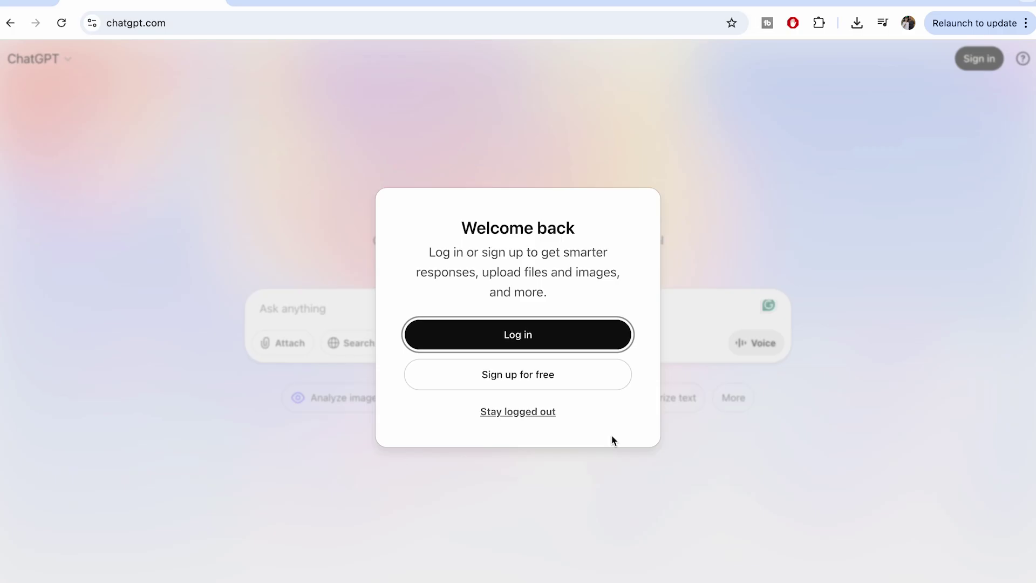
- Log in and ask ChatGPT to 'create an adventure game idea'
click(538, 333)
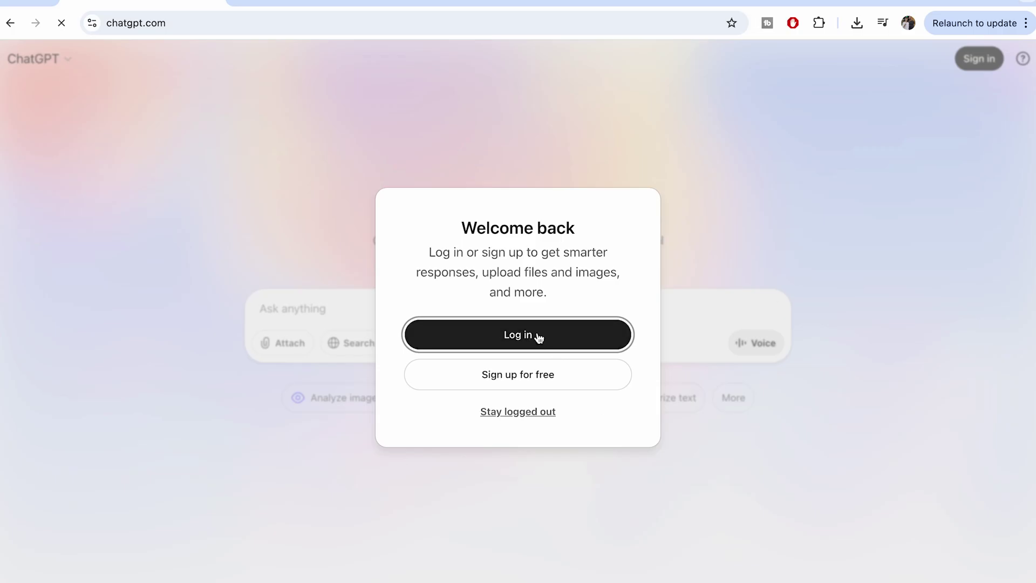
text(create )
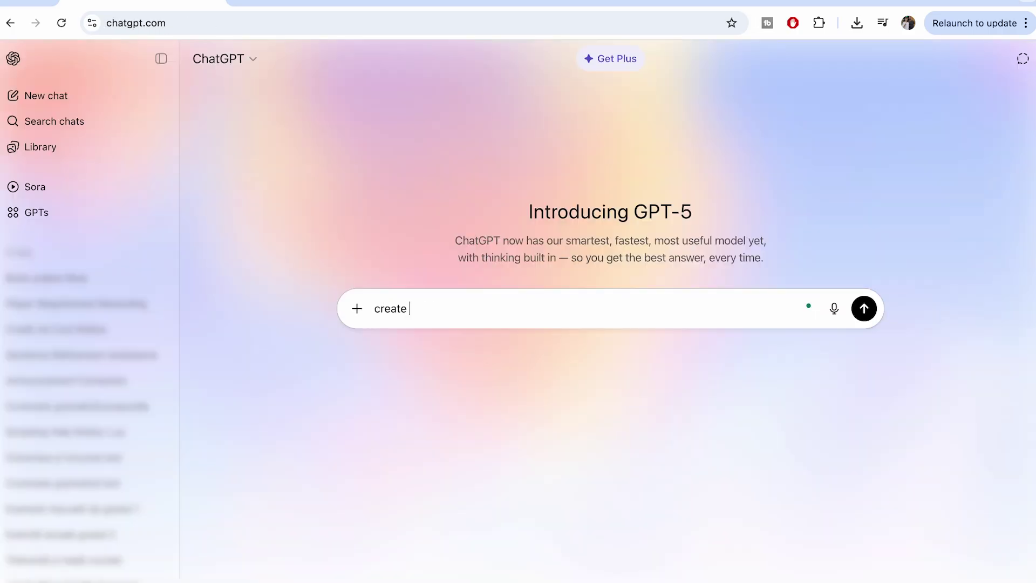
text(an adventure gam)
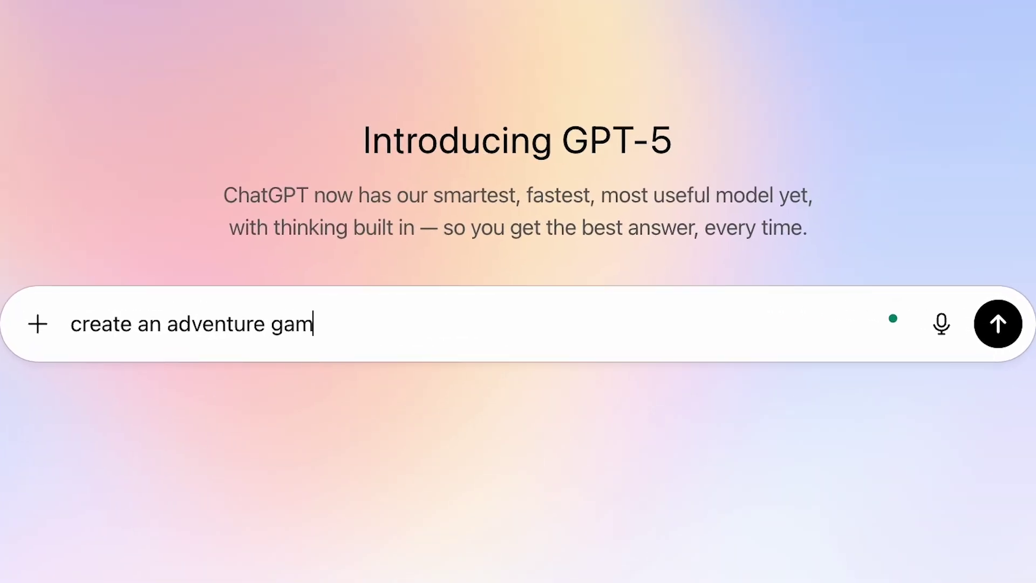
text(e idea)
key(Return)
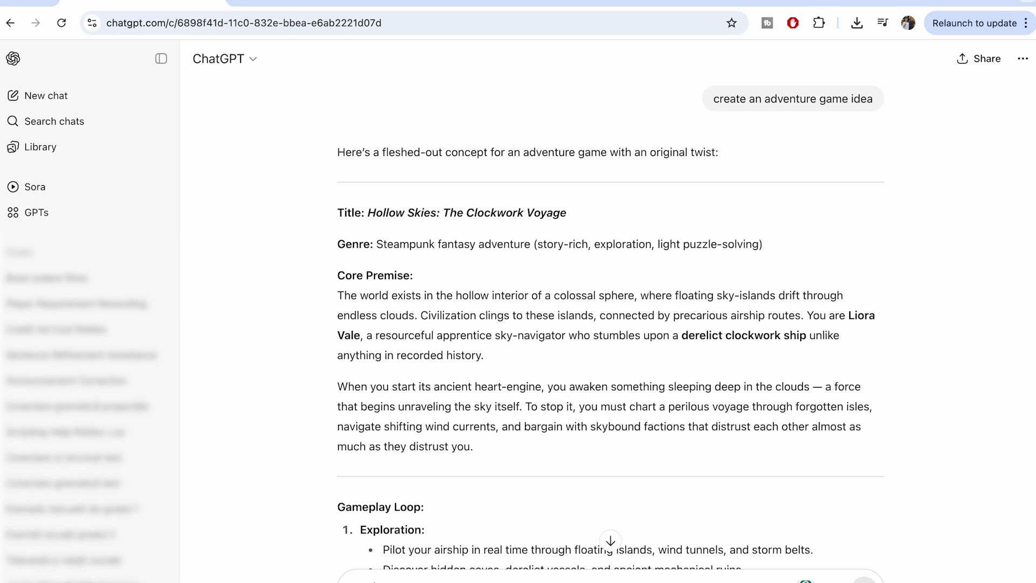
scroll(728, 453, down, 1)
scroll(729, 453, down, 2)
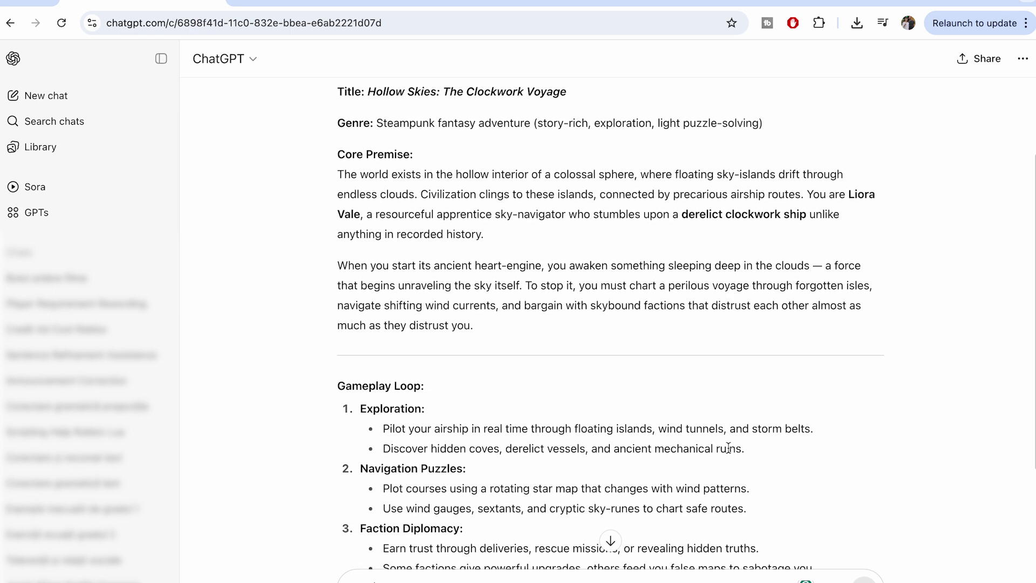
scroll(728, 453, down, 1)
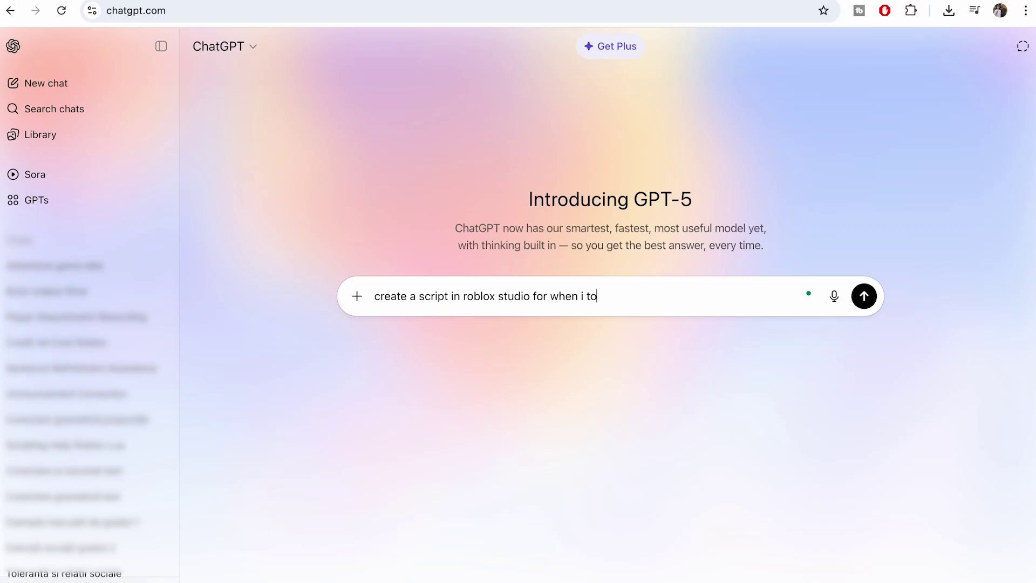
text(uch a par)
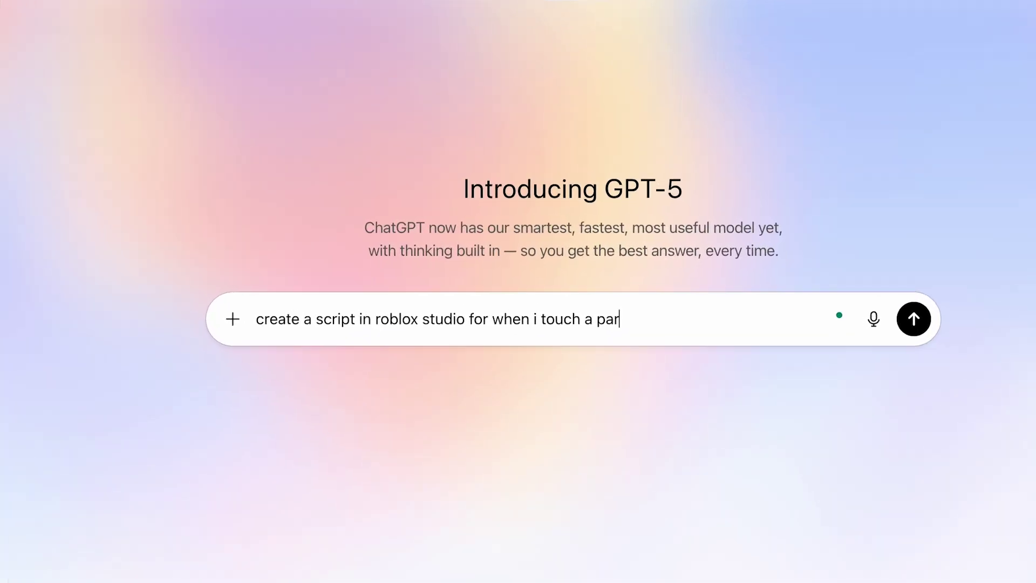
text(t)
text( it g)
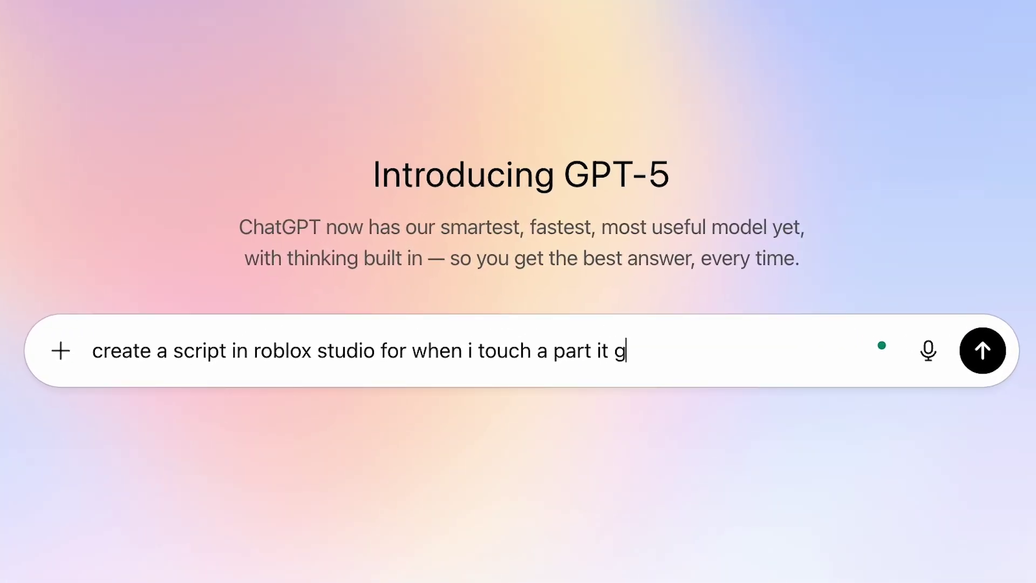
text(ives me 10 )
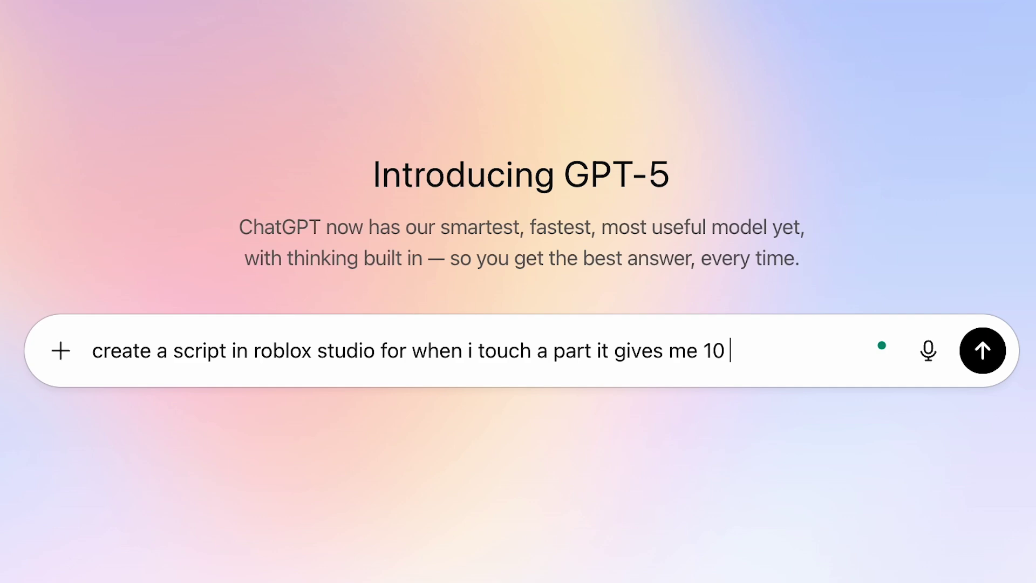
text(cash)
- Request a Roblox Studio script that gives 10 cash when a part is touched
key(Return)
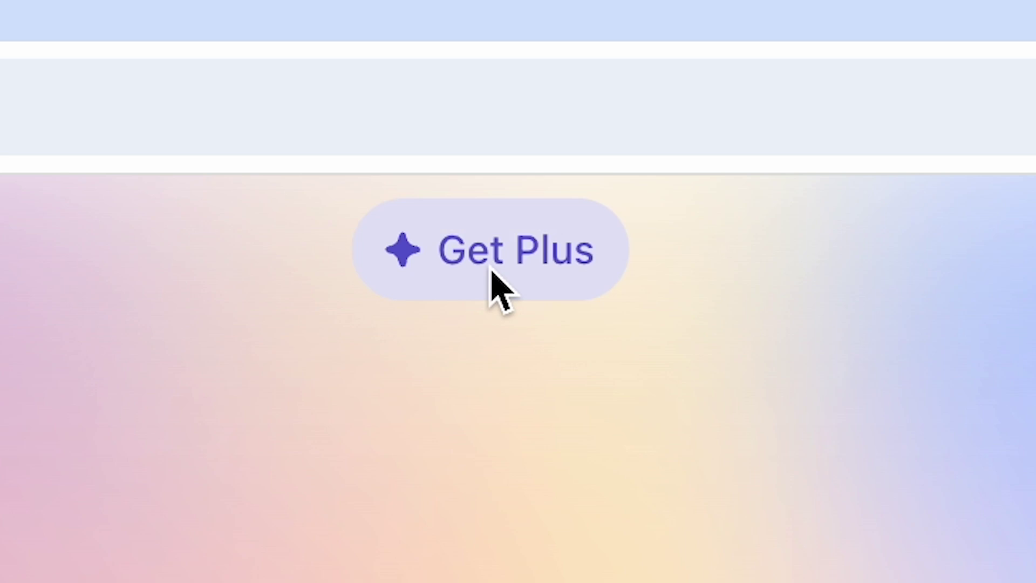
- View the Plus upgrade plan options
click(498, 287)
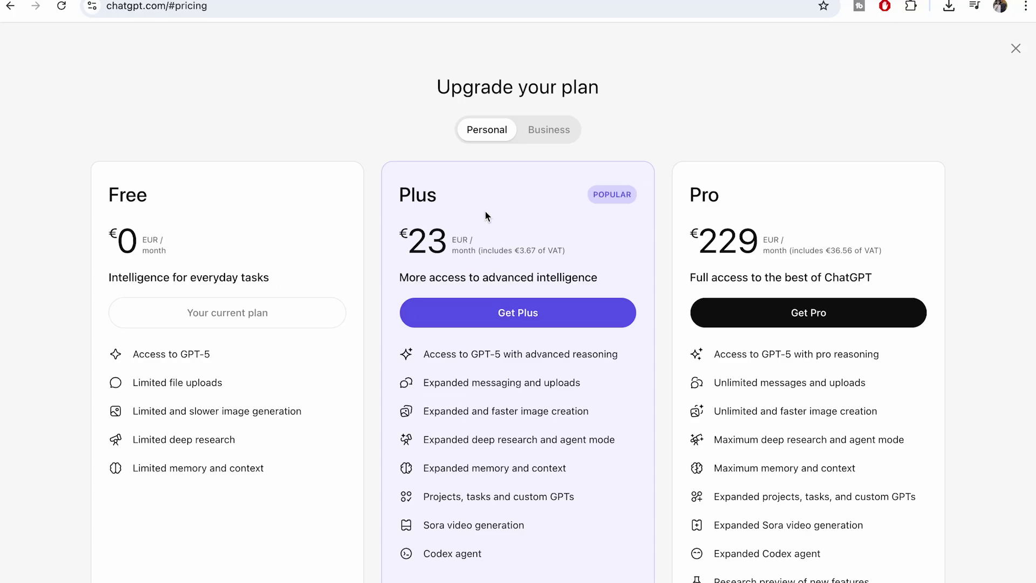
scroll(485, 209, down, 1)
scroll(485, 210, up, 1)
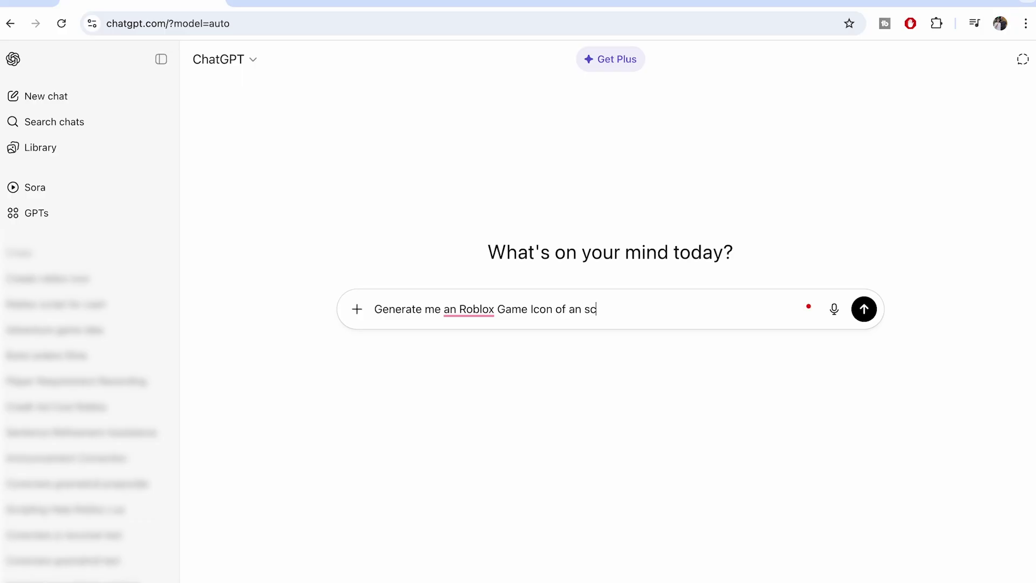
text(ared c)
text(haracte)
text(r standing in )
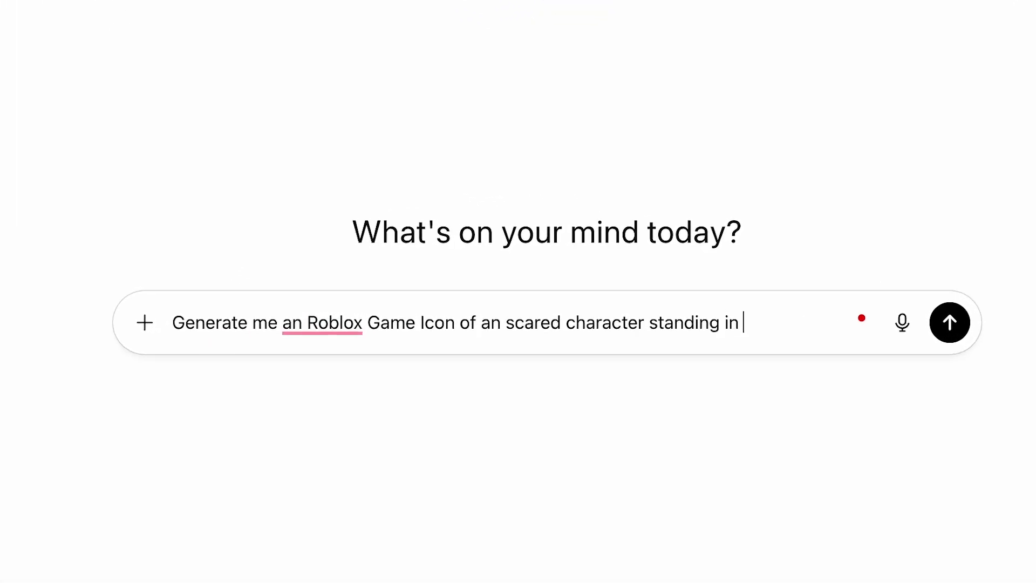
text(front of an abandone)
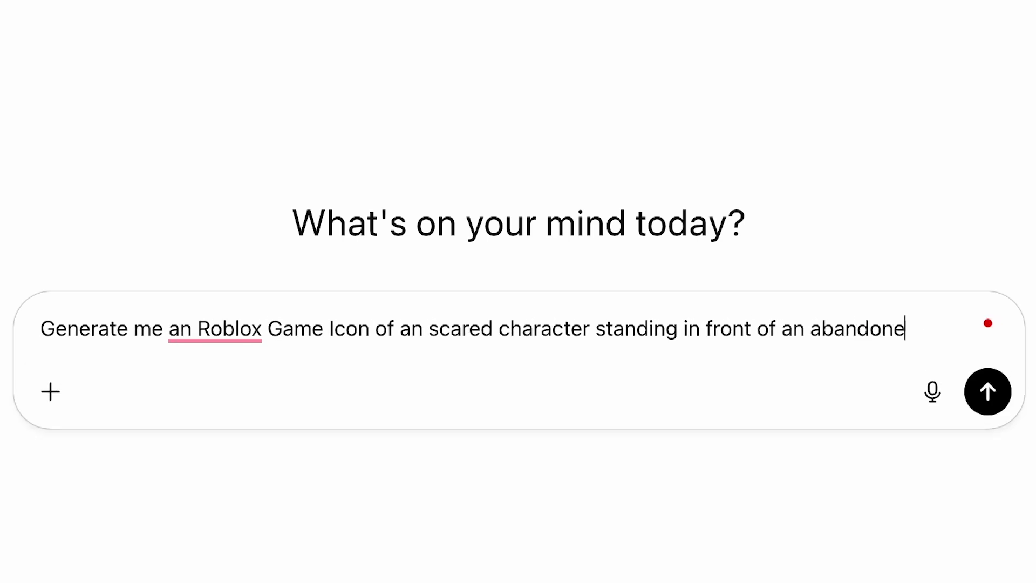
text(d school)
- Submit the prompt for a Roblox icon of a scared character at an abandoned school
key(Return)
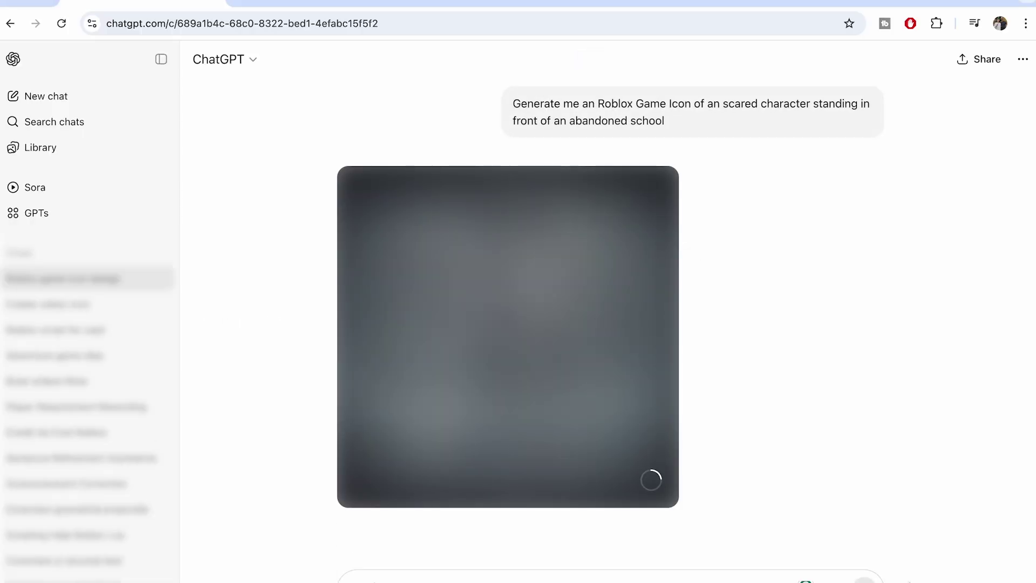